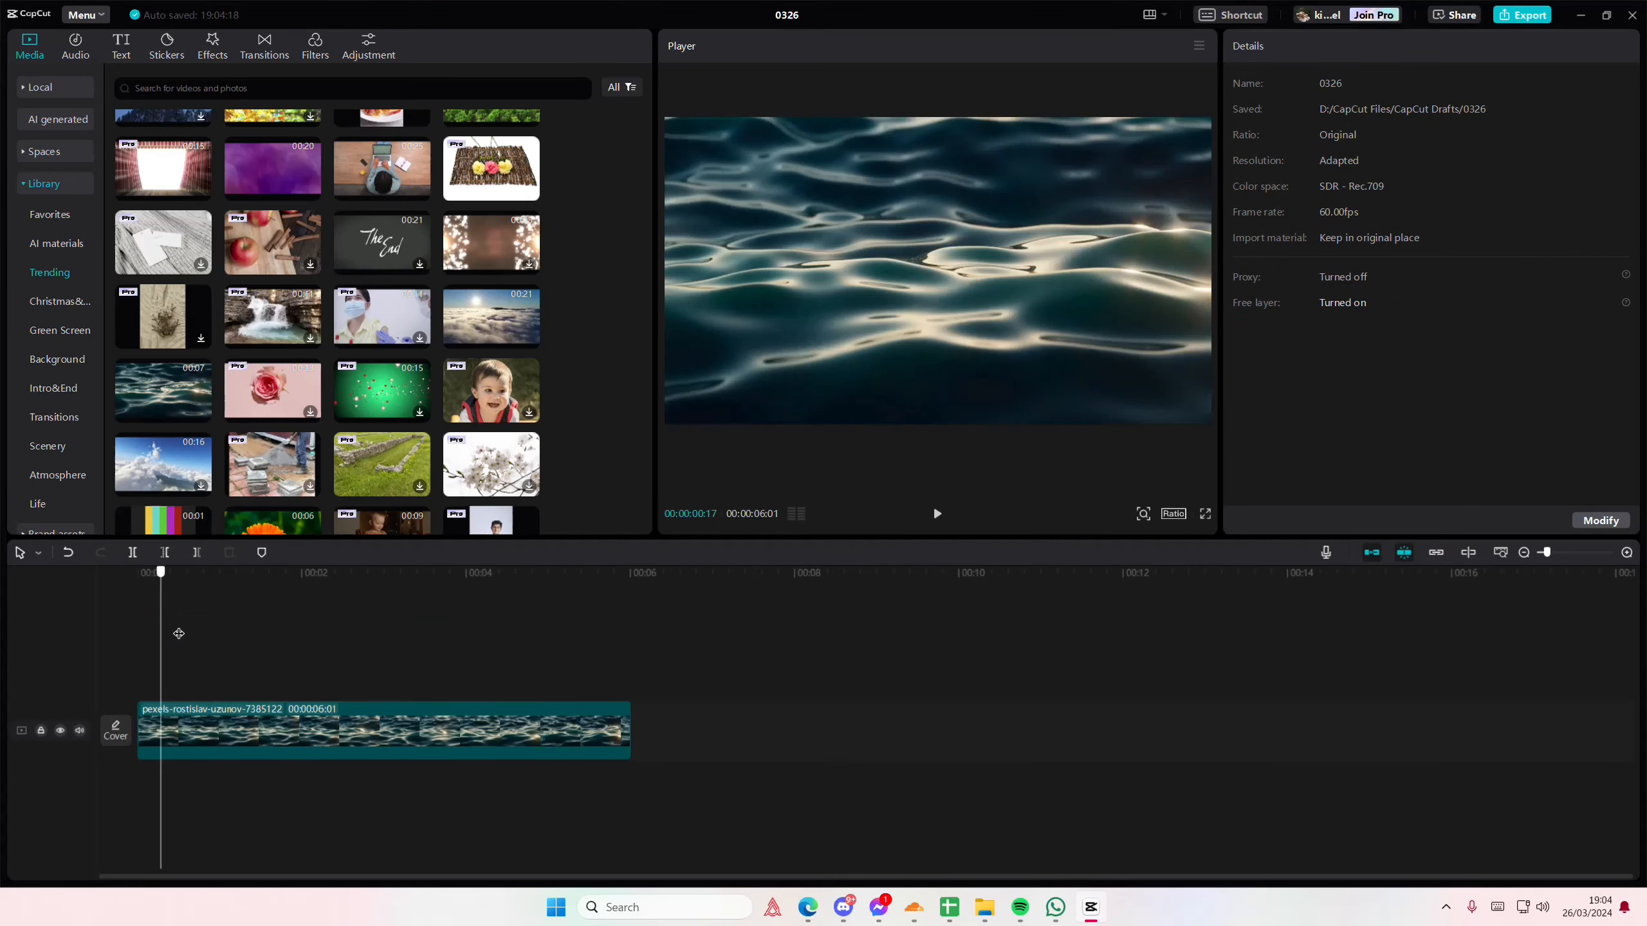
Apply the Nature Luminance effect to the ocean clip with Filters 0 and Strength 61
{"action": "mouse_move", "coordinate": [178, 633]}
{"action": "left_mouse_down"}
{"action": "mouse_move", "coordinate": [392, 679]}
{"action": "mouse_move", "coordinate": [72, 633]}
{"action": "left_mouse_up"}
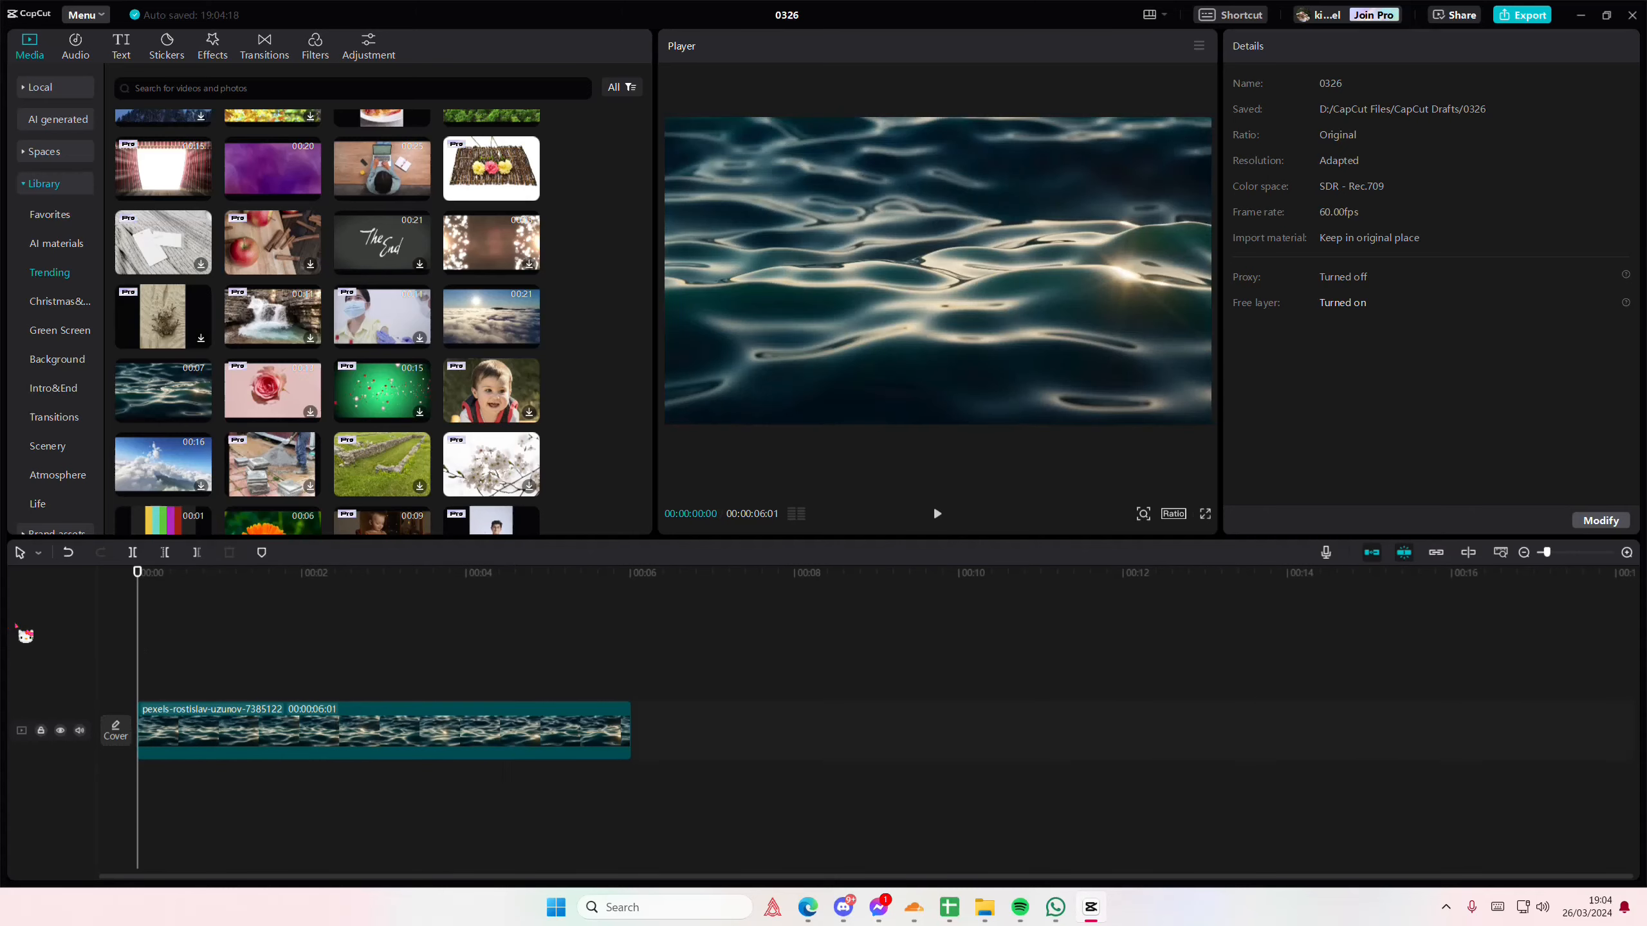
{"action": "key", "text": "space"}
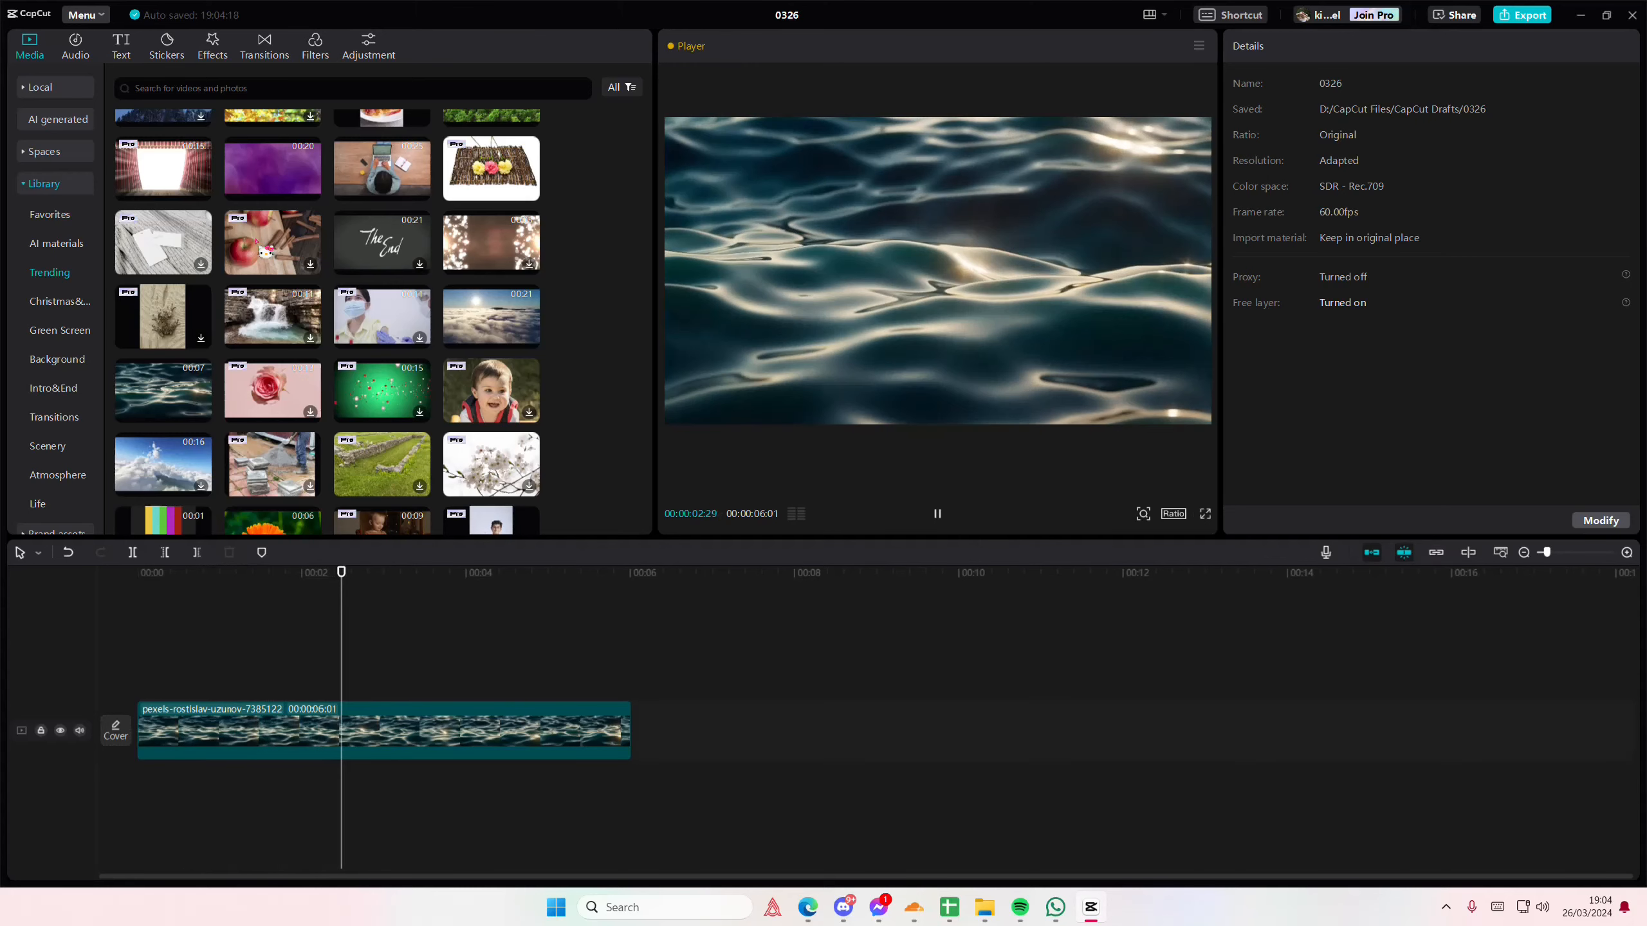
{"action": "left_click", "coordinate": [215, 55]}
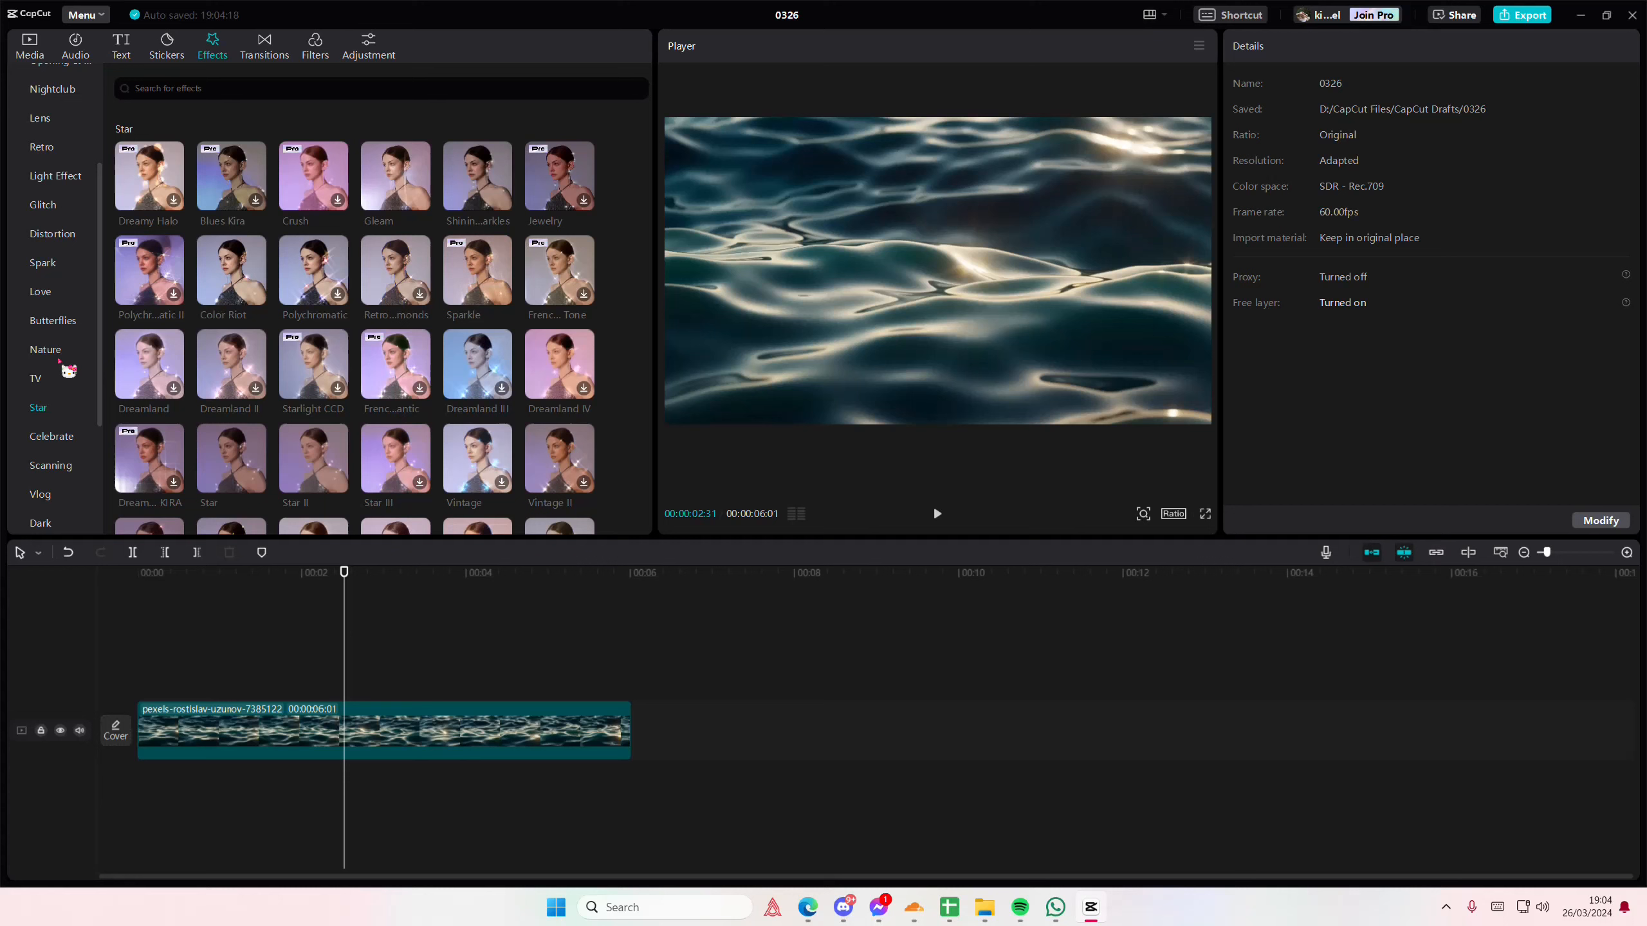
{"action": "left_click", "coordinate": [45, 350]}
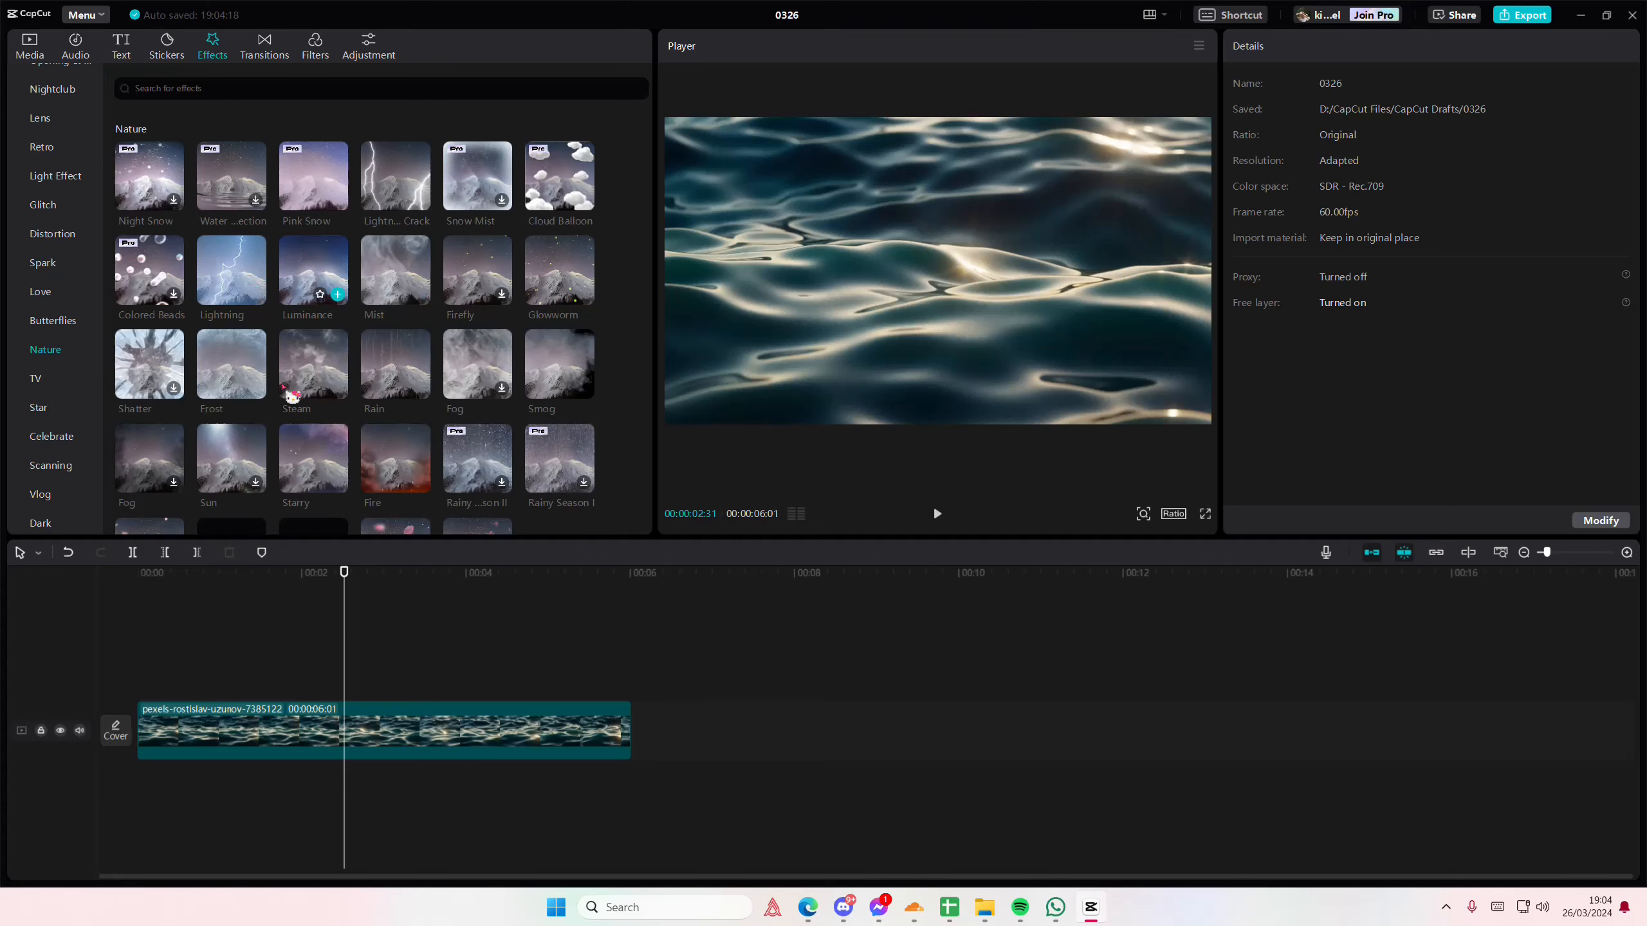
{"action": "left_click_drag", "start_coordinate": [313, 270], "coordinate": [373, 730]}
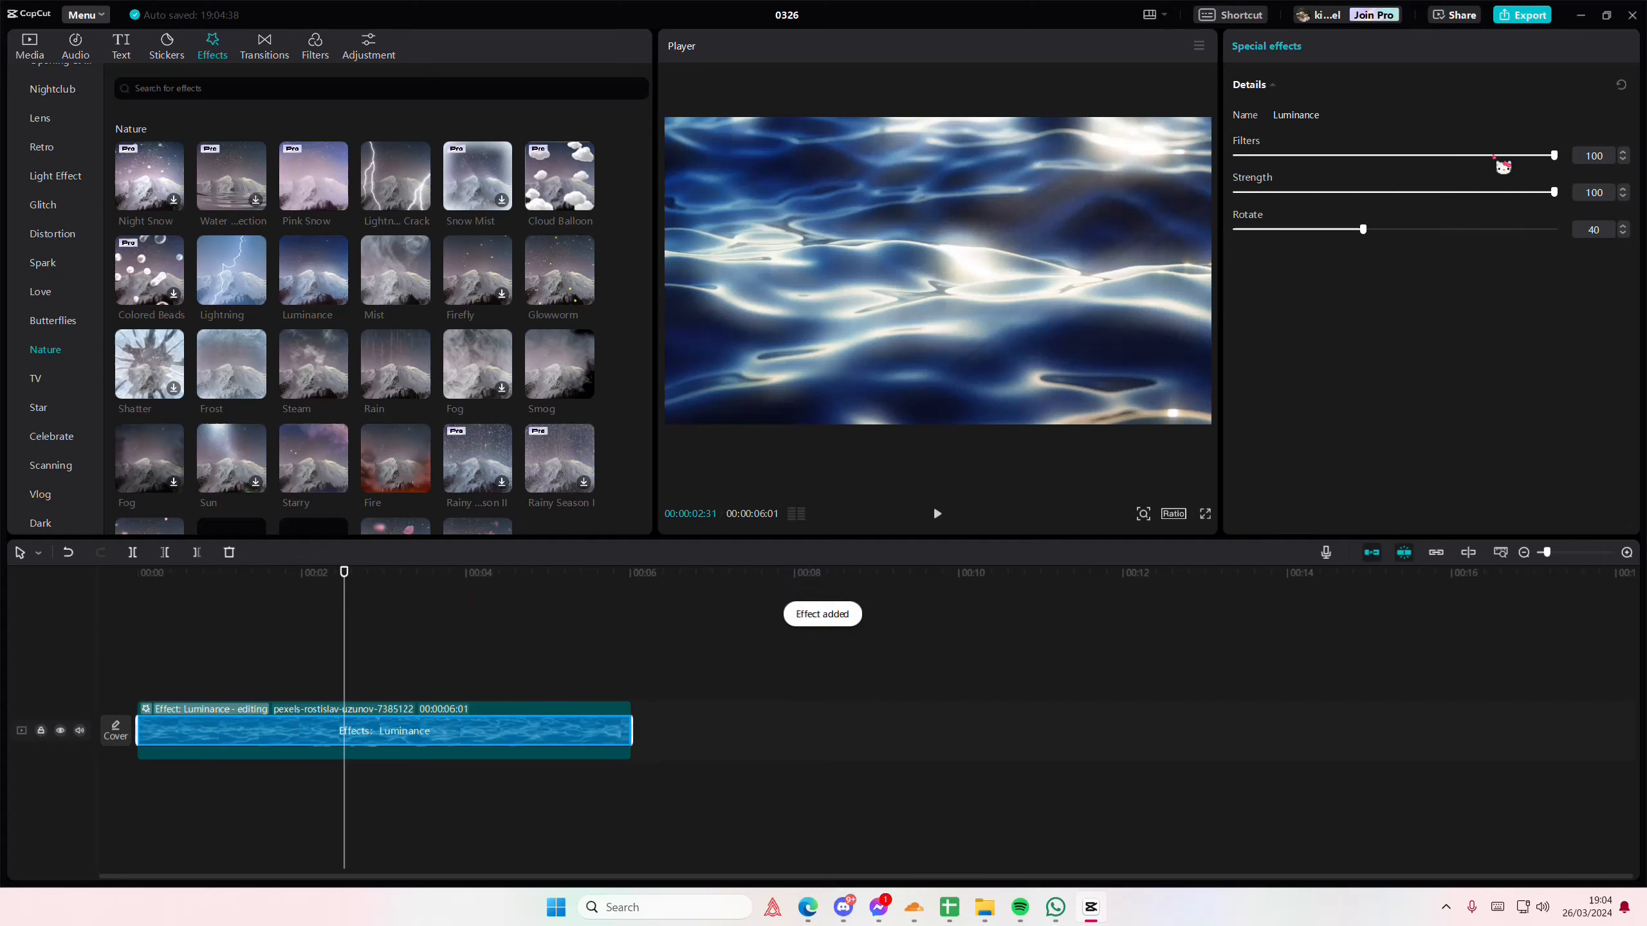
{"action": "left_click_drag", "start_coordinate": [1503, 156], "coordinate": [1261, 156]}
{"action": "left_click_drag", "start_coordinate": [1344, 192], "coordinate": [1432, 191]}
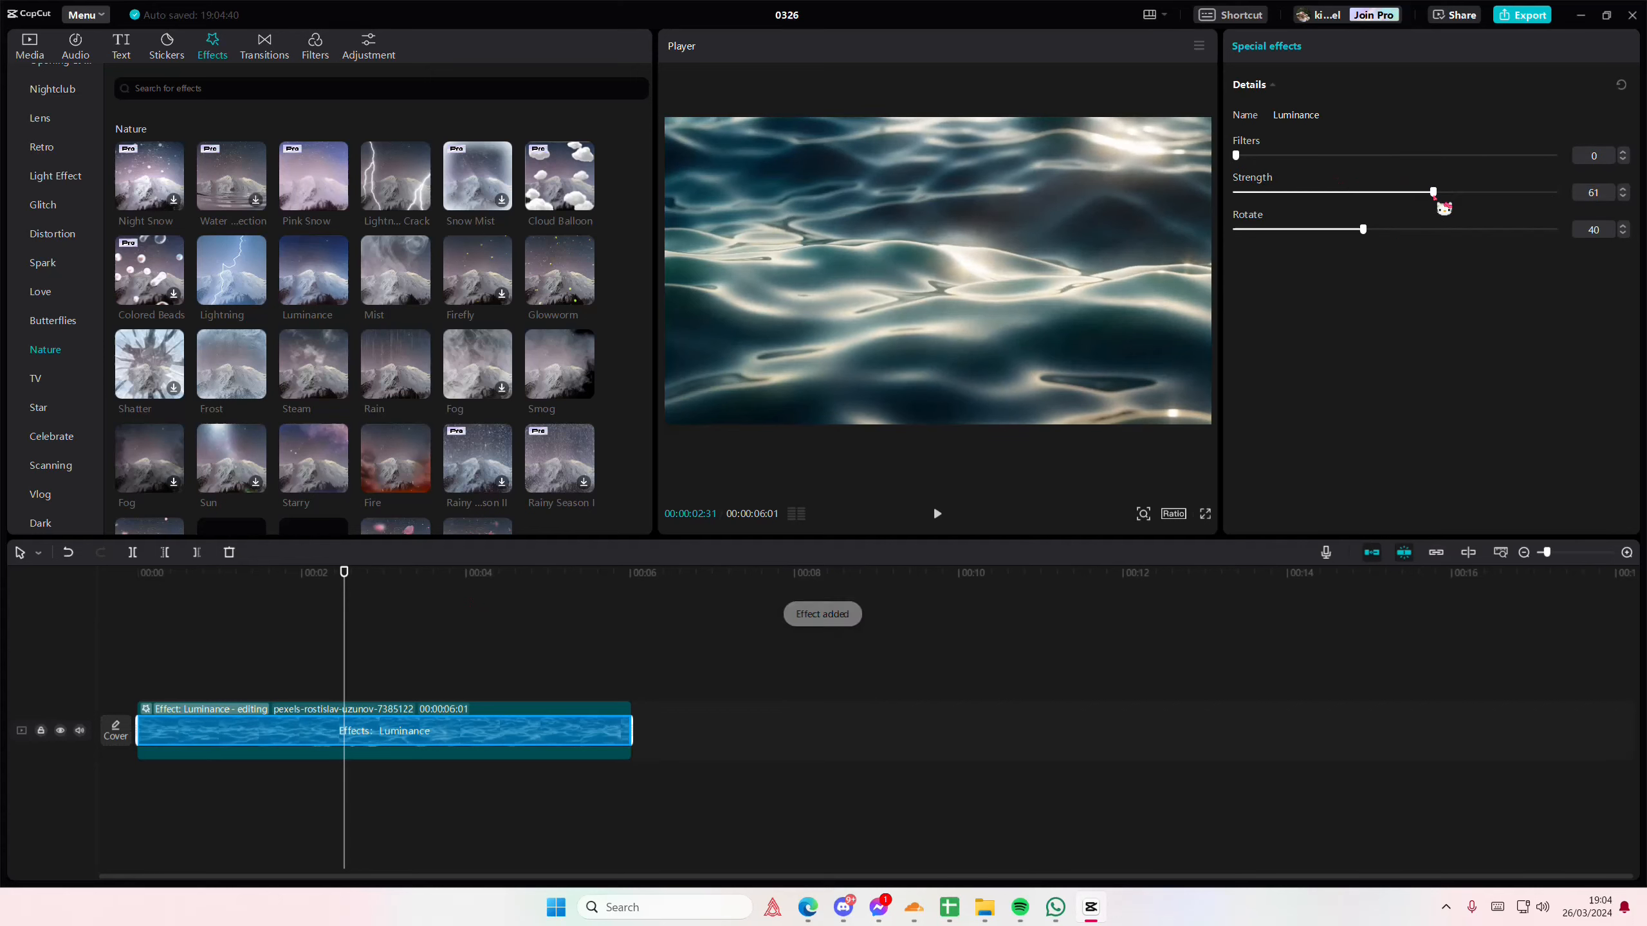
Replay the clip with Luminance from the start and show the Star effects
{"action": "left_click", "coordinate": [404, 644]}
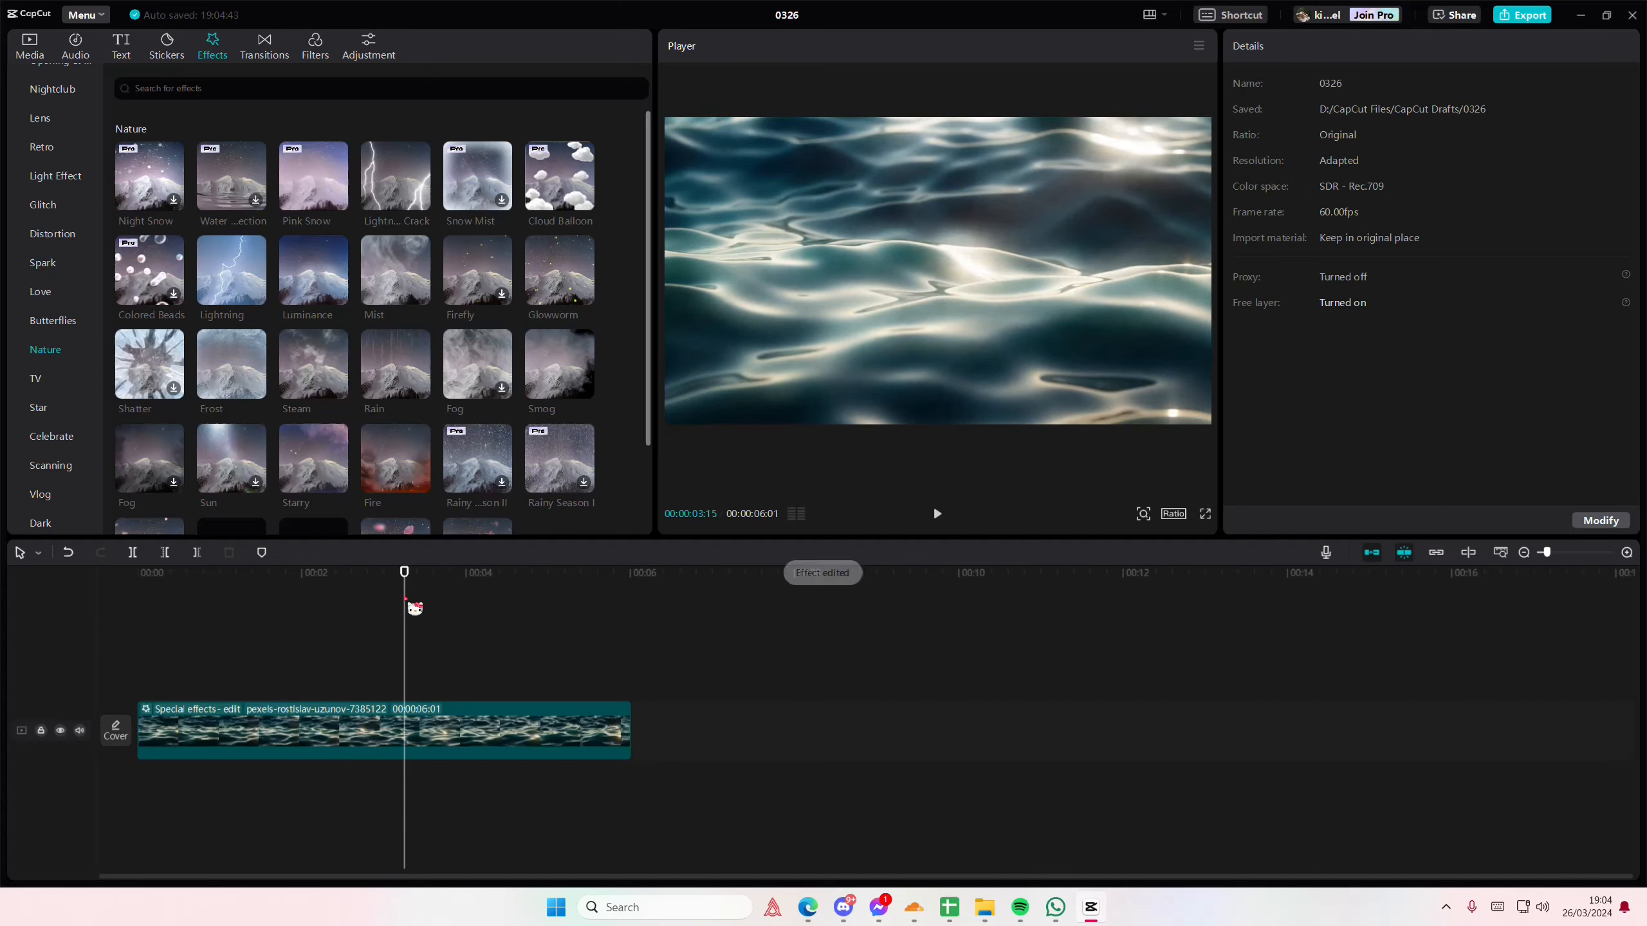
{"action": "left_click_drag", "start_coordinate": [405, 571], "coordinate": [137, 571]}
{"action": "key", "text": "space"}
{"action": "key", "text": "space"}
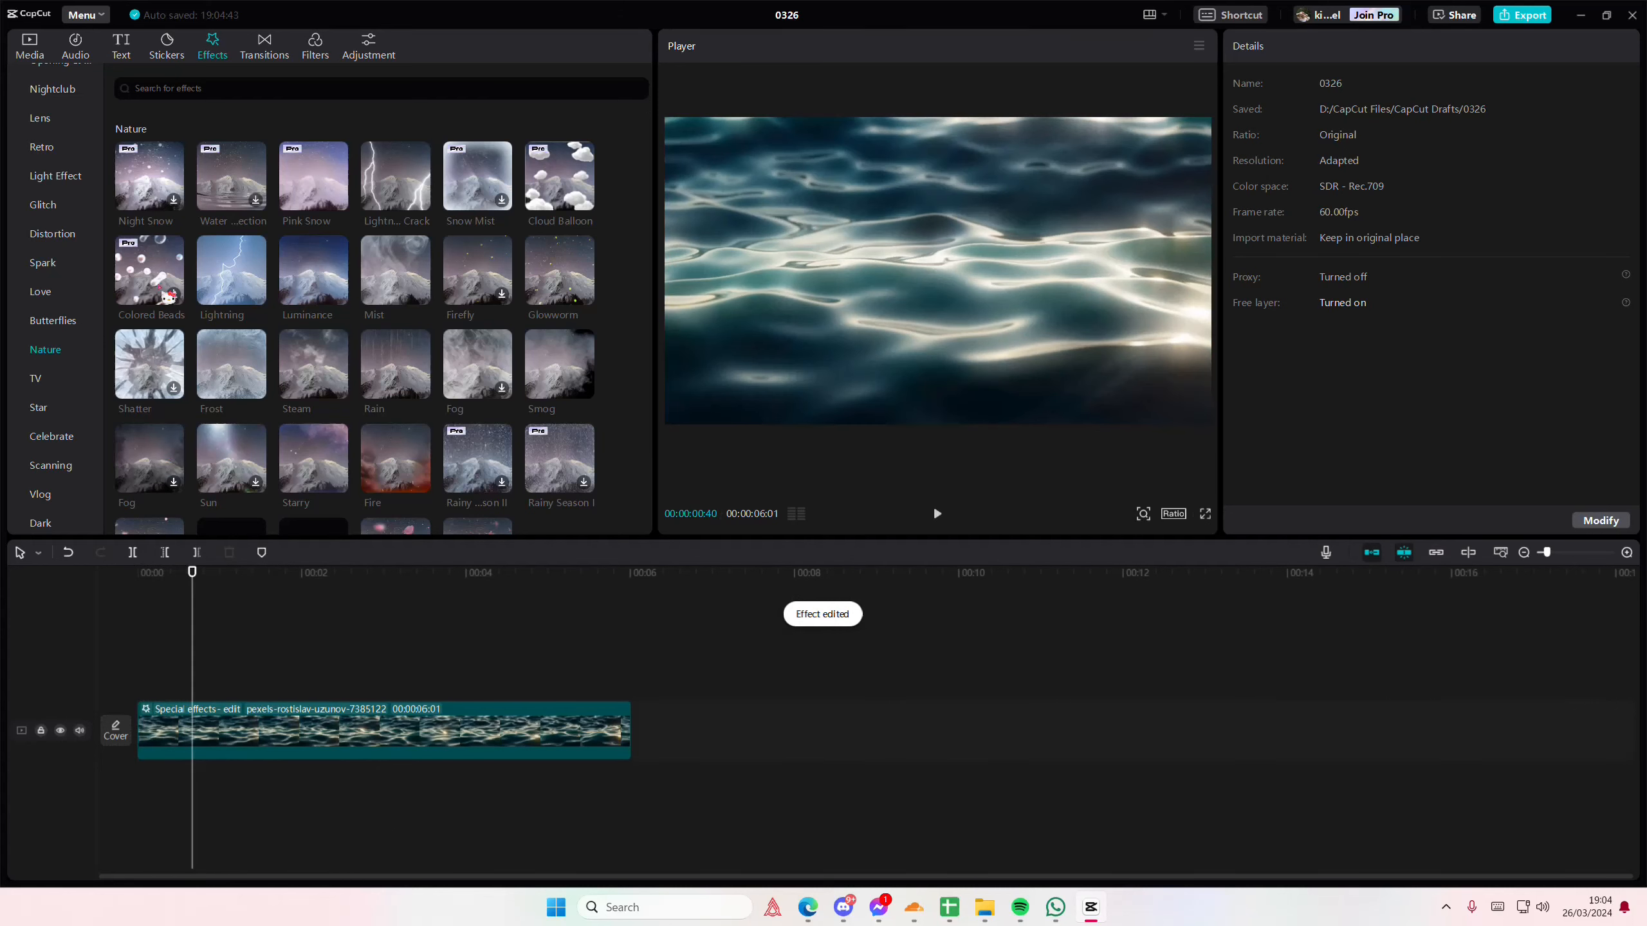
{"action": "left_click", "coordinate": [39, 407]}
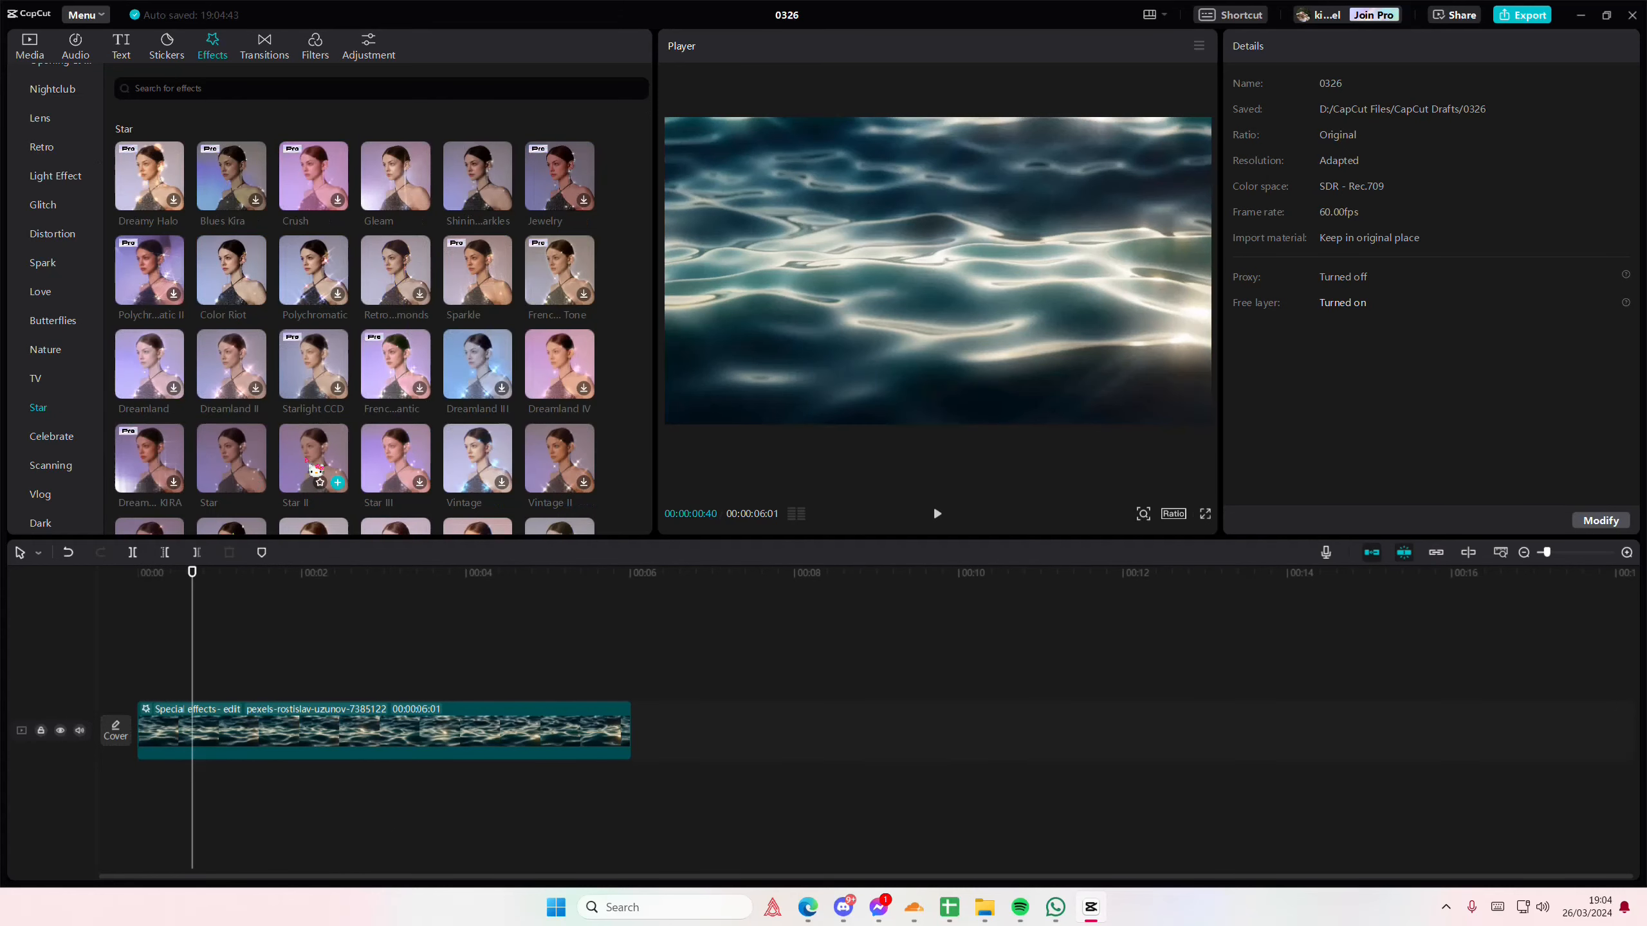
{"action": "scroll", "coordinate": [386, 426], "scroll_direction": "down", "scroll_amount": 2}
{"action": "scroll", "coordinate": [409, 451], "scroll_direction": "down", "scroll_amount": 1}
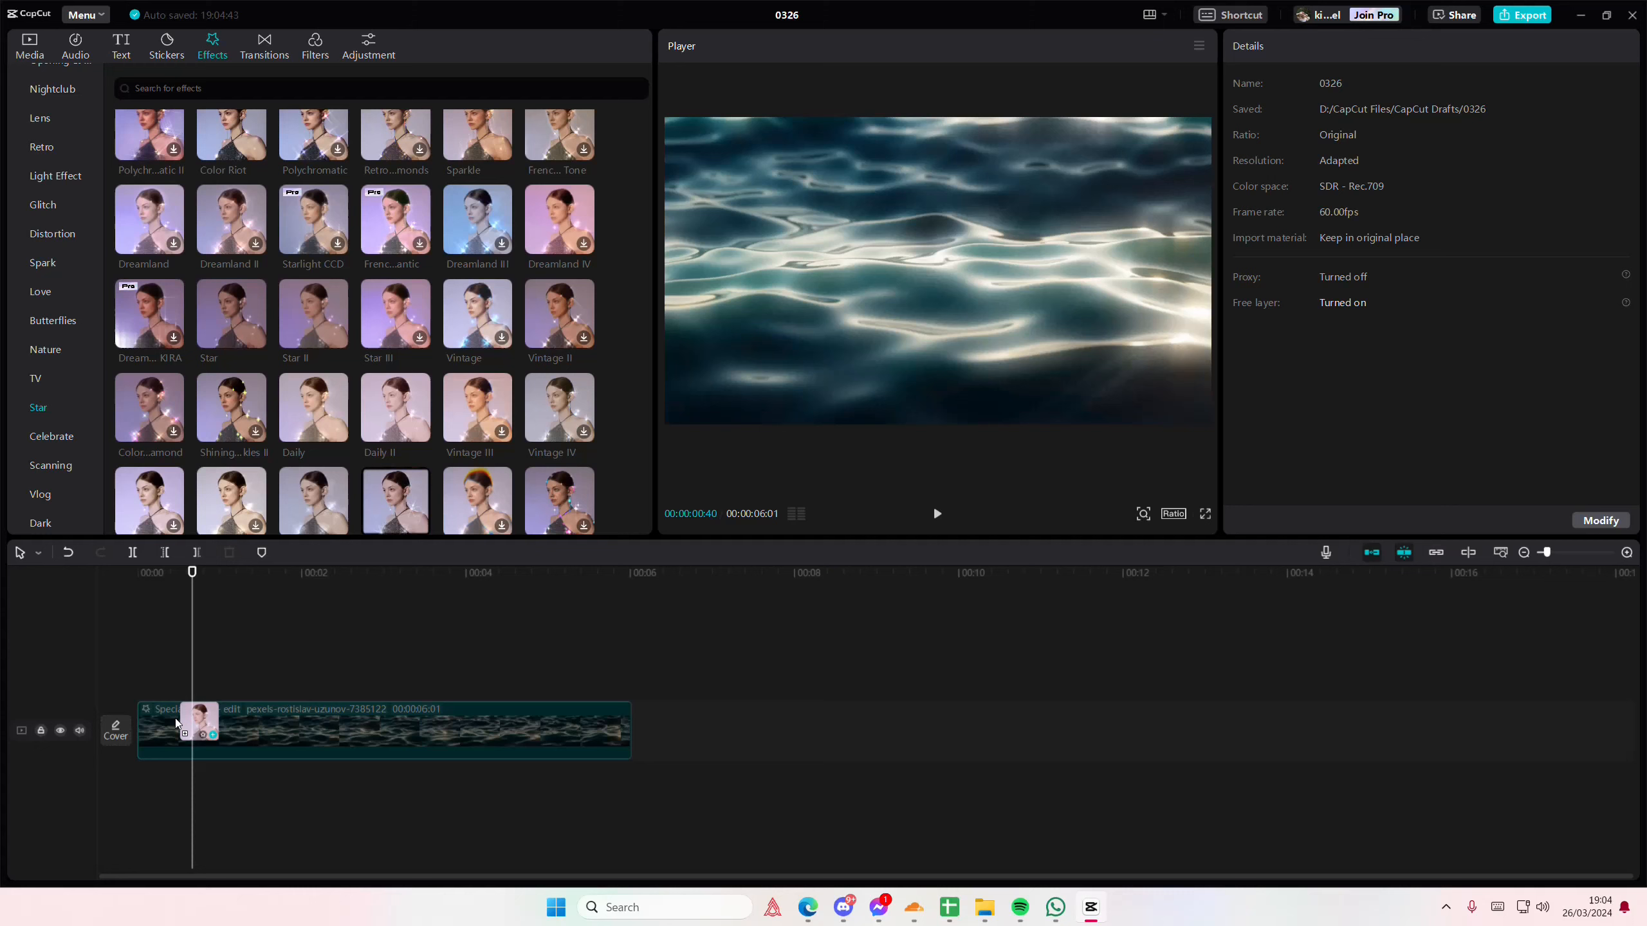
Apply the Daily II sparkle effect with Filters 0, Rotate 13 and Size 29
{"action": "left_click_drag", "start_coordinate": [235, 631], "coordinate": [198, 730]}
{"action": "left_click_drag", "start_coordinate": [1356, 155], "coordinate": [1206, 163]}
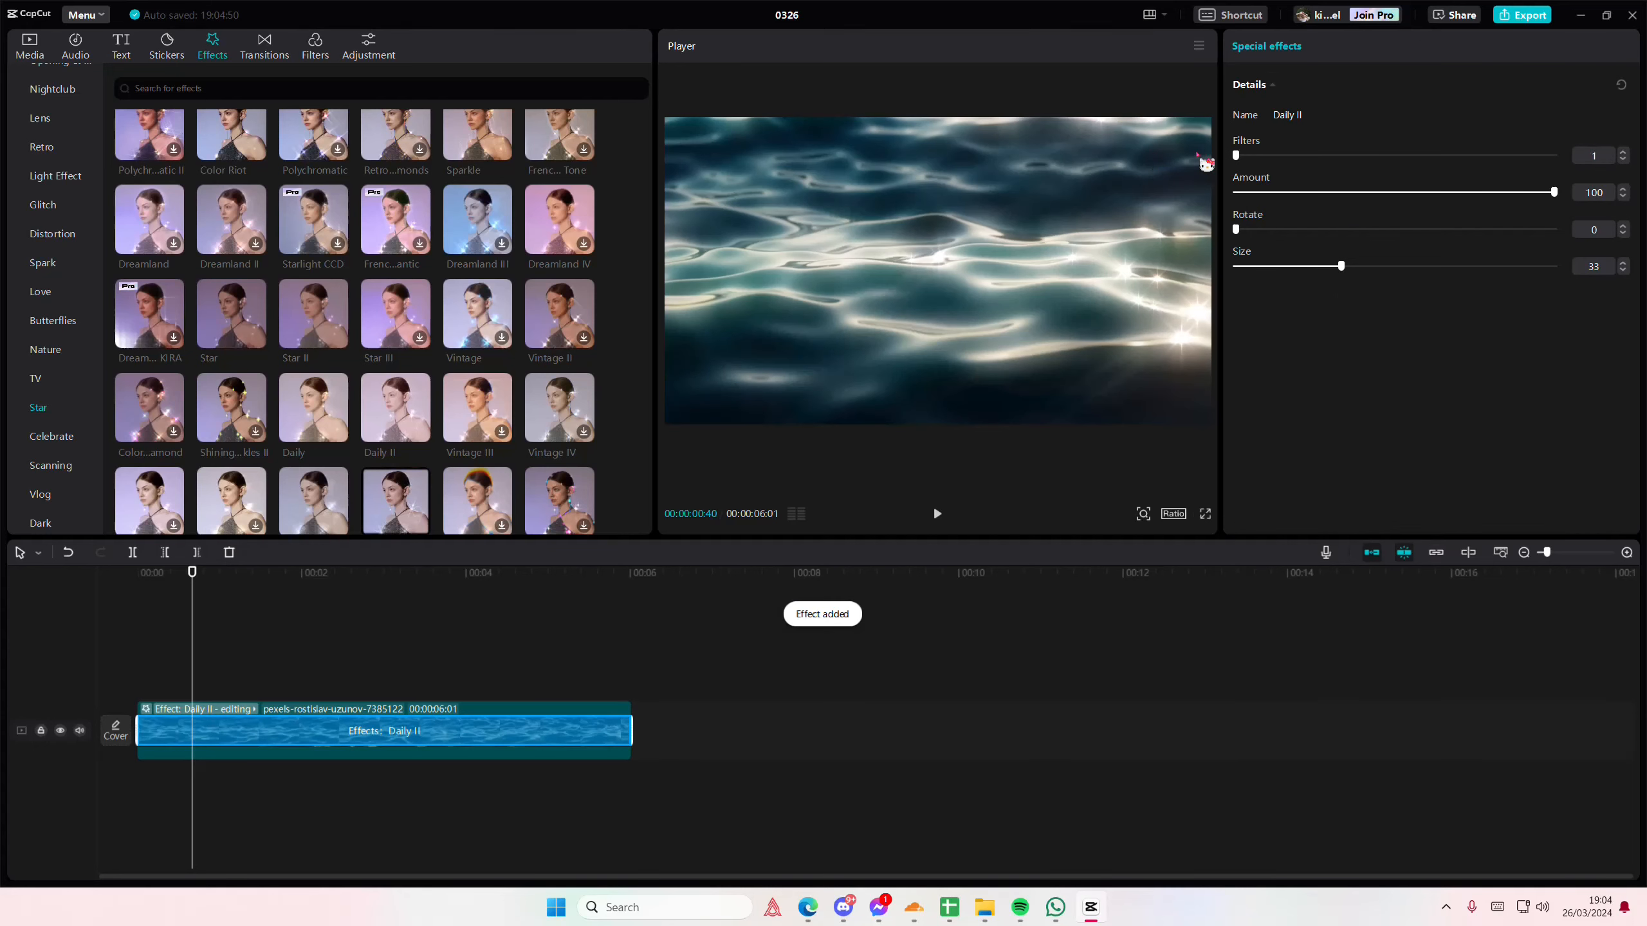
{"action": "left_click_drag", "start_coordinate": [1388, 287], "coordinate": [1505, 310]}
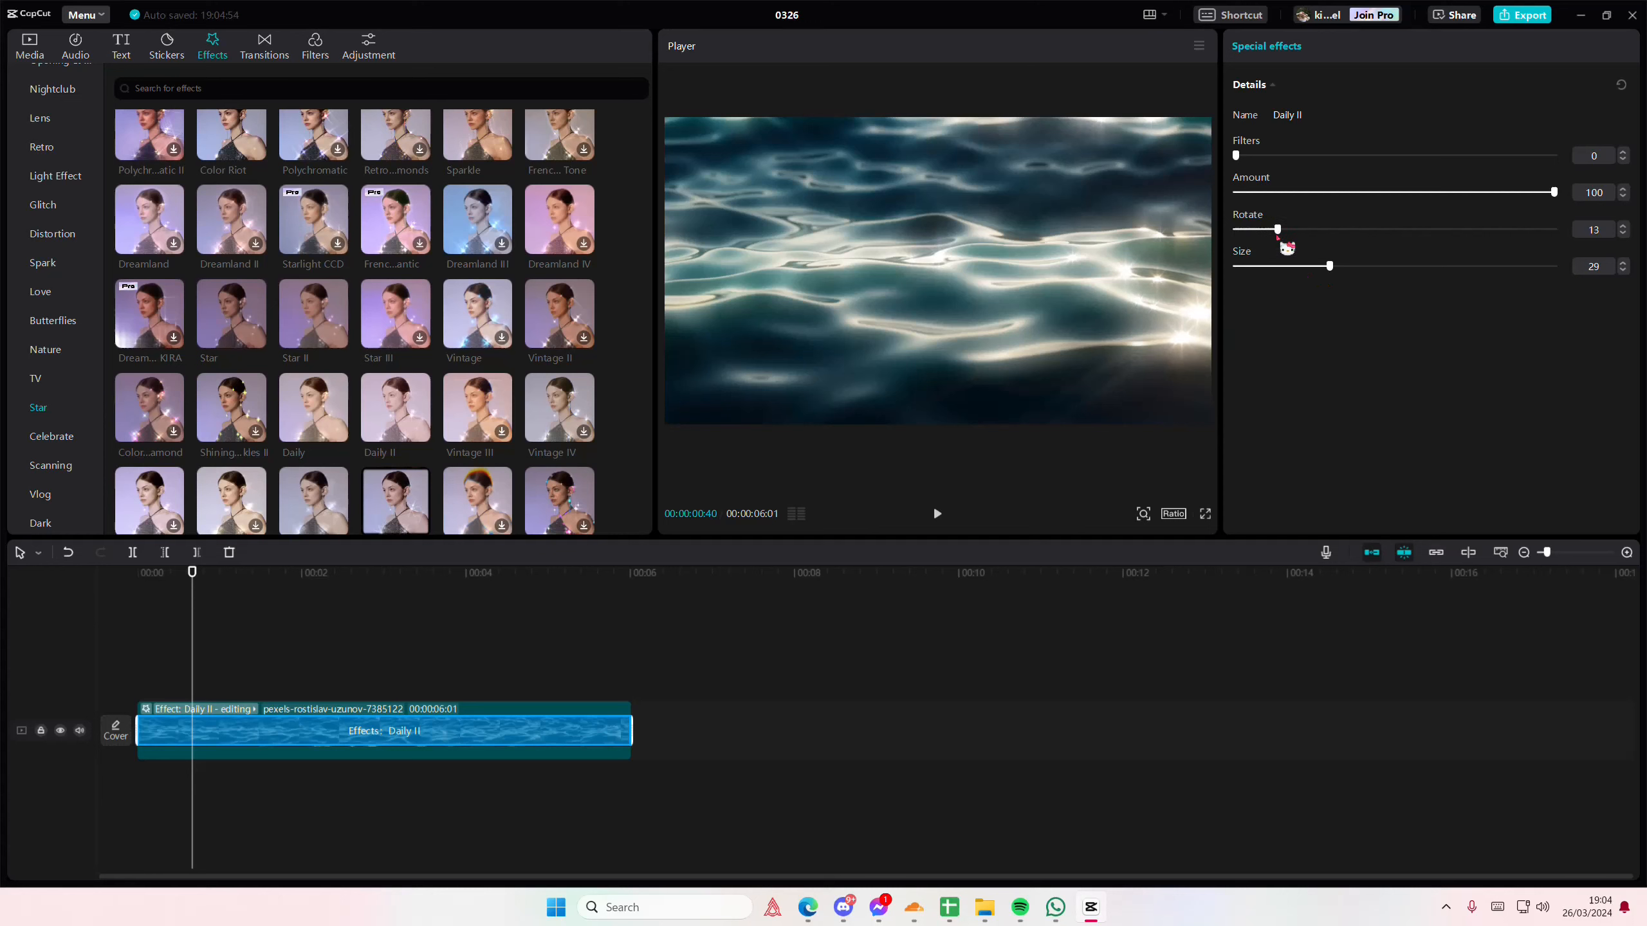
{"action": "left_click", "coordinate": [114, 655]}
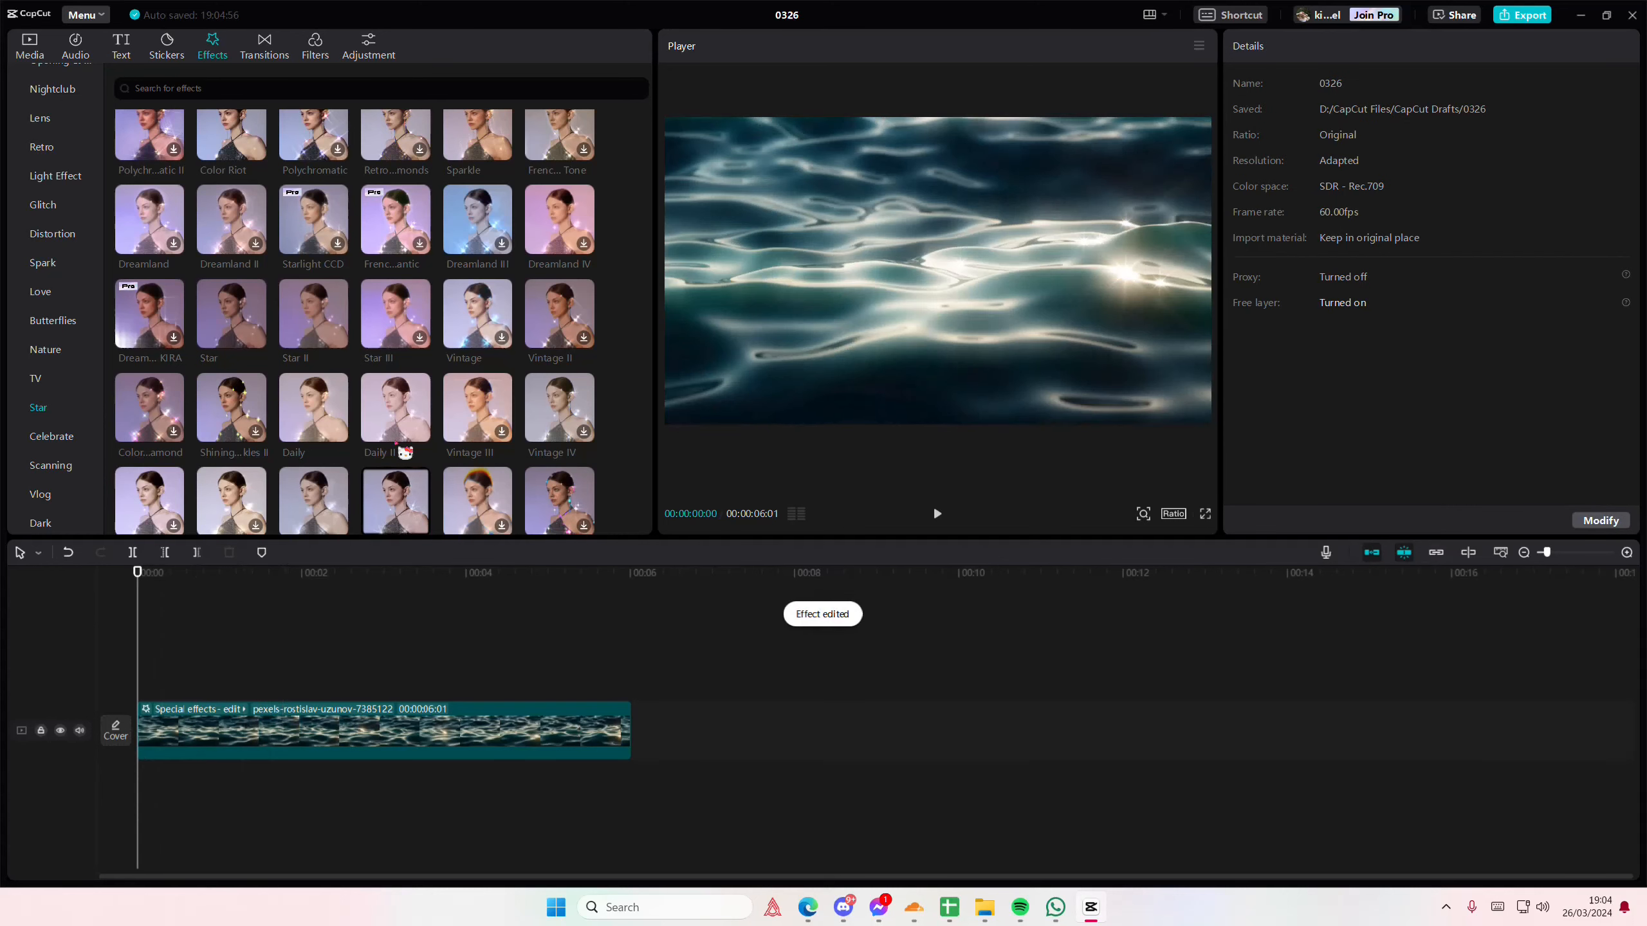
{"action": "scroll", "coordinate": [448, 433], "scroll_direction": "down", "scroll_amount": 1}
{"action": "scroll", "coordinate": [444, 453], "scroll_direction": "down", "scroll_amount": 1}
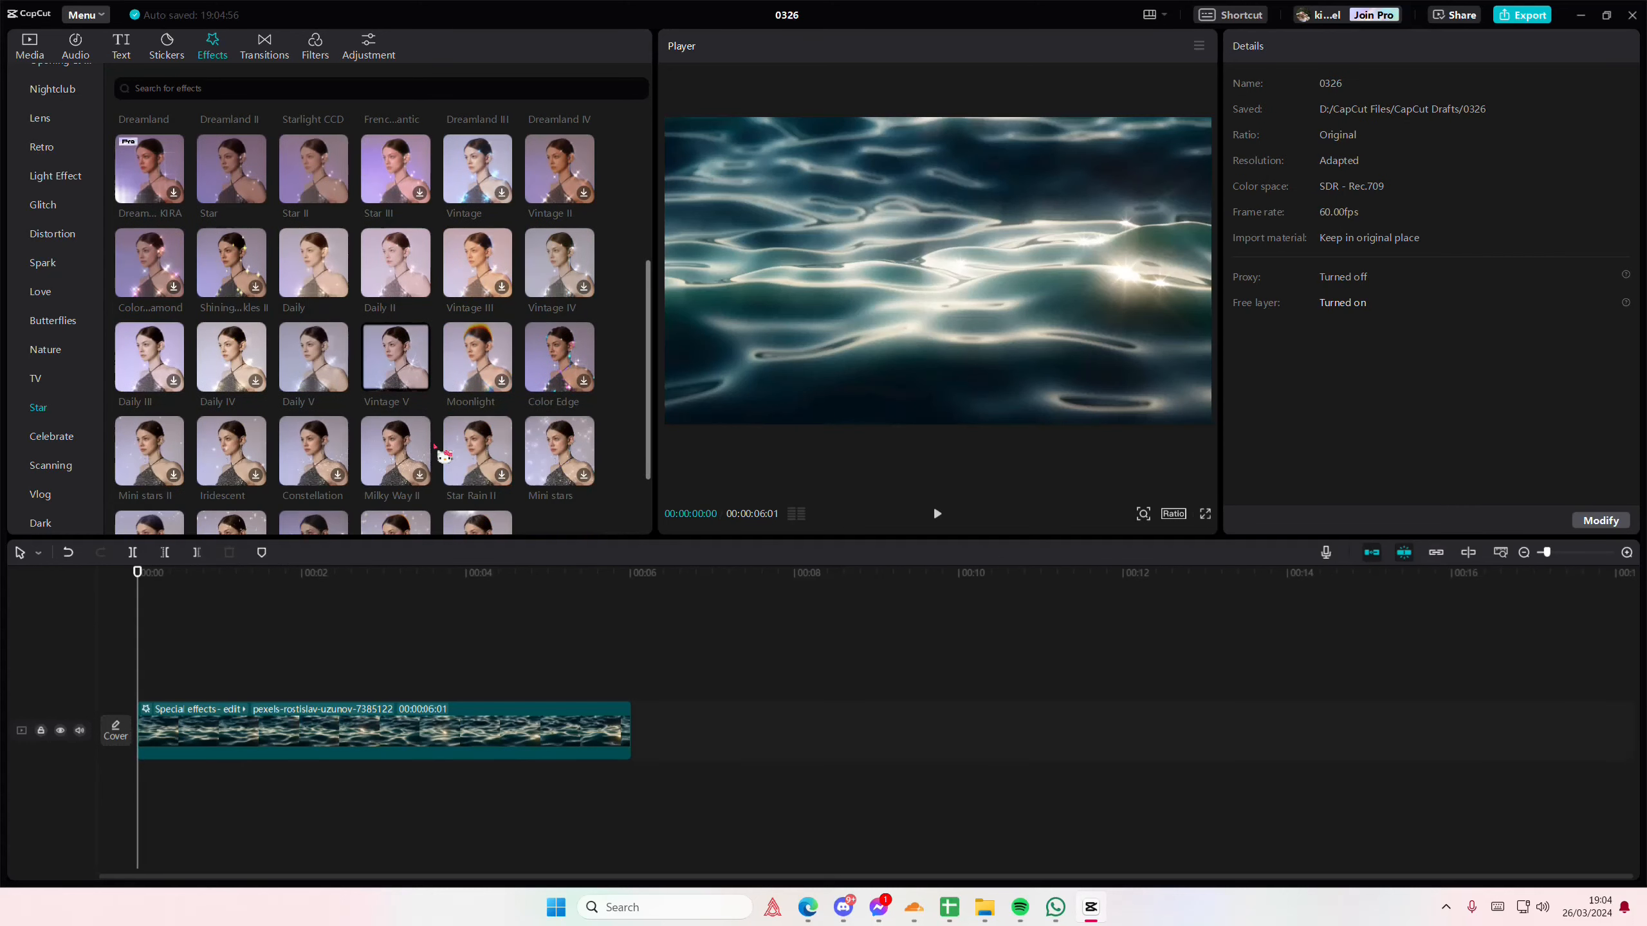
Preview Star Rain II, Constellation, Iridescent and Mini stars II over the ocean footage
{"action": "left_click", "coordinate": [459, 455]}
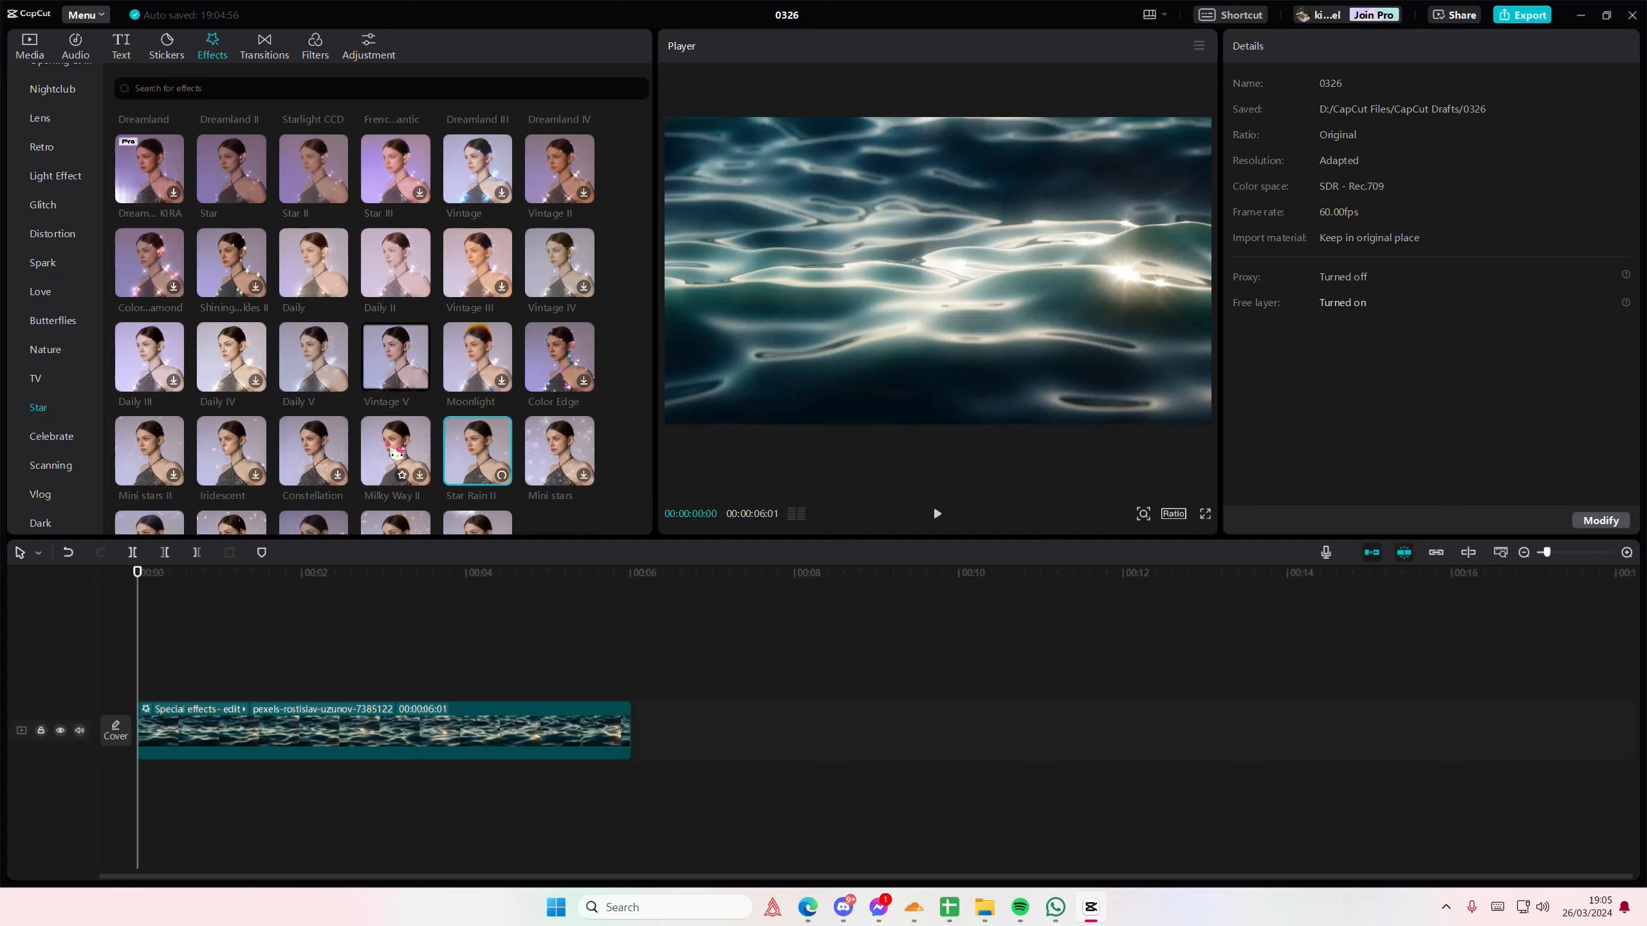
{"action": "left_click", "coordinate": [313, 453]}
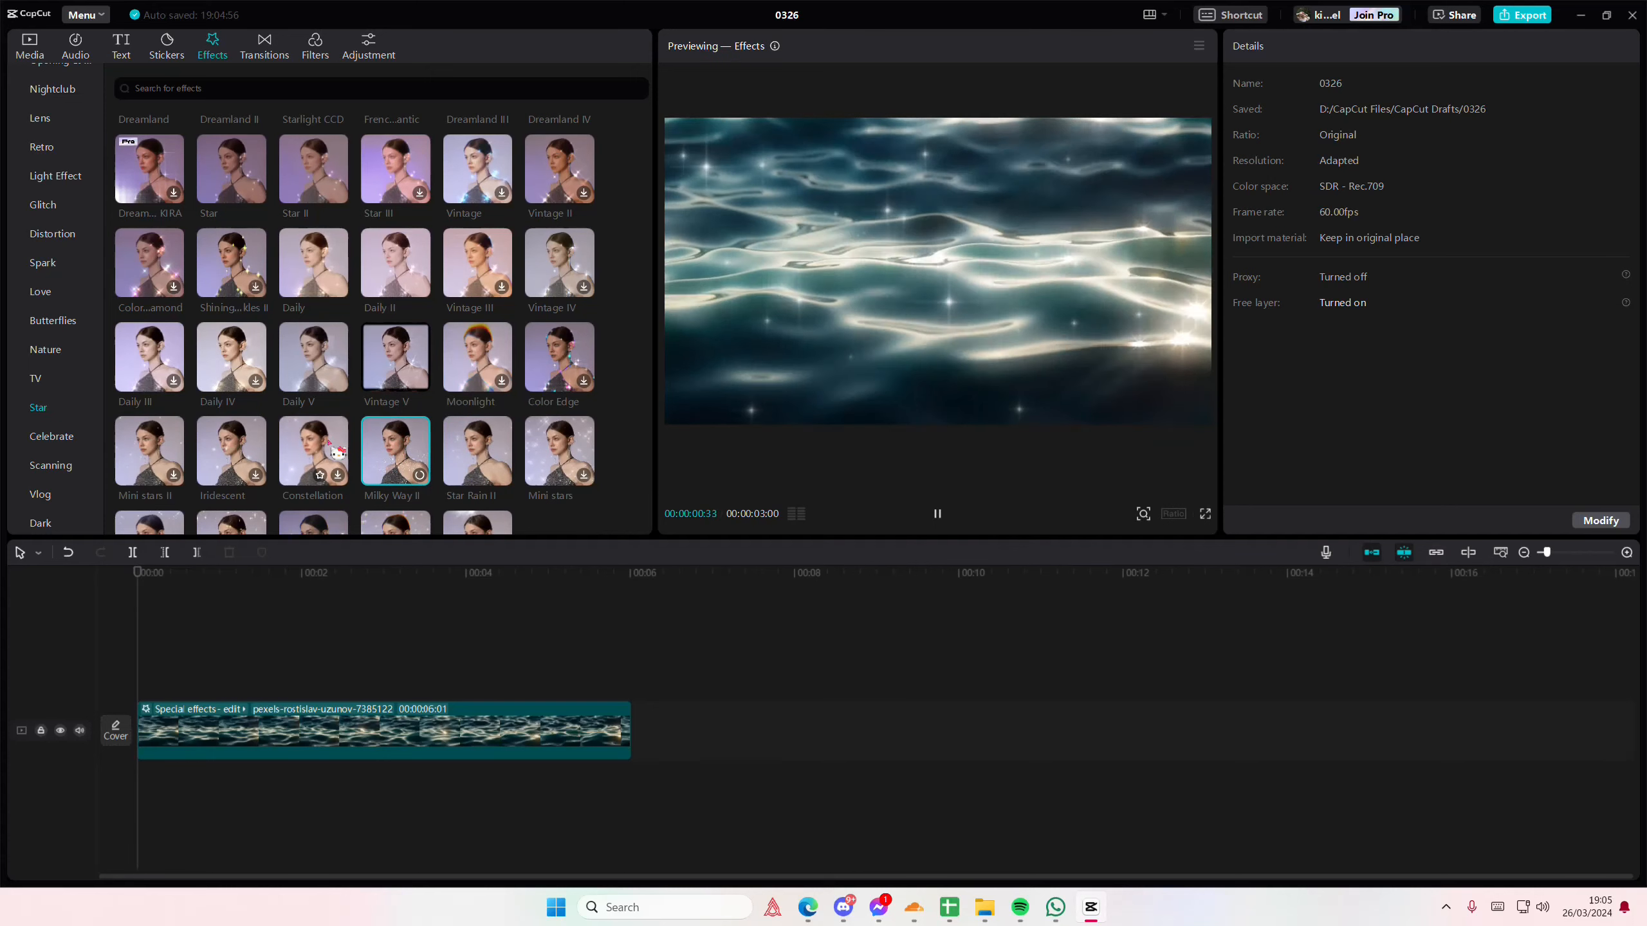
{"action": "left_click", "coordinate": [229, 453]}
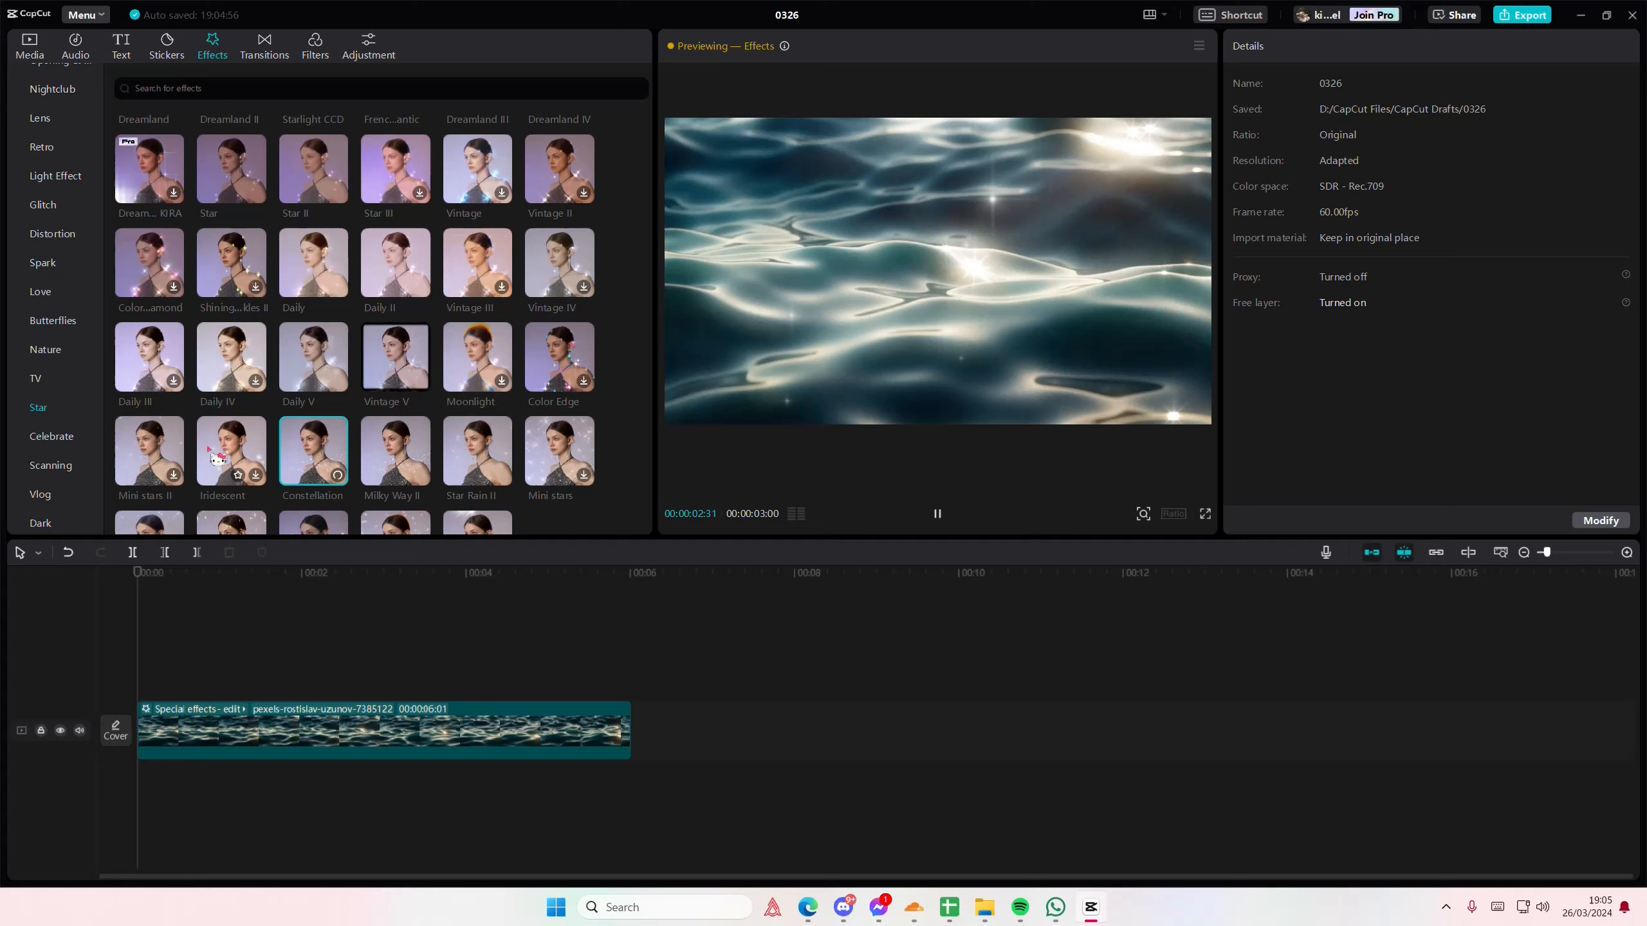
{"action": "left_click", "coordinate": [152, 453]}
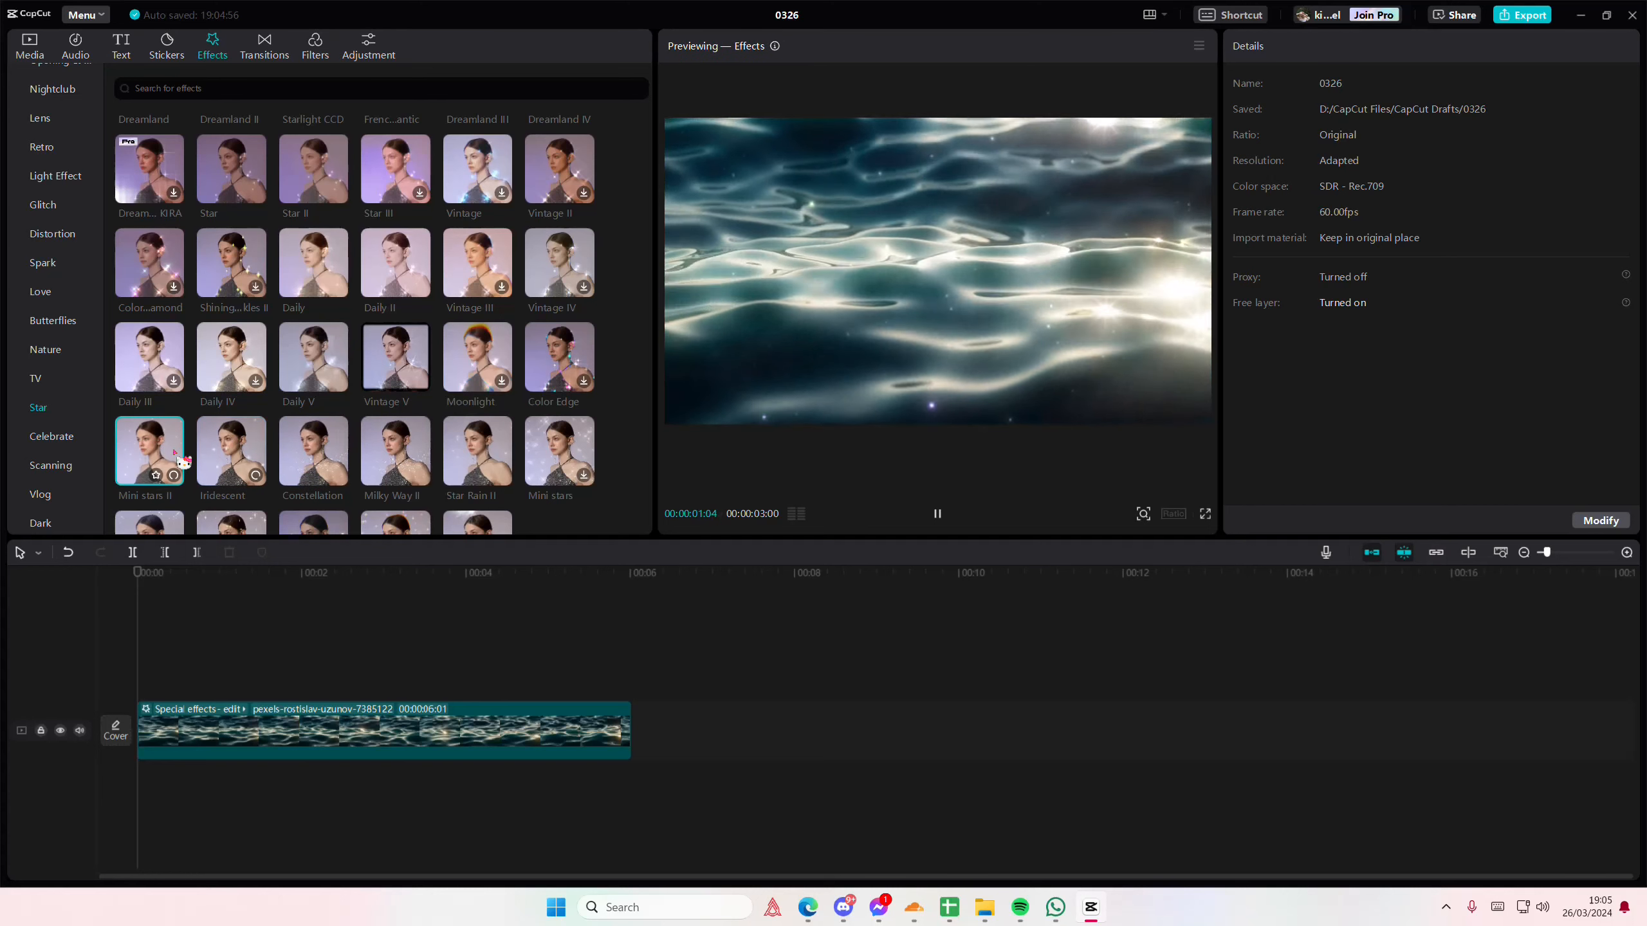
{"action": "scroll", "coordinate": [257, 438], "scroll_direction": "down", "scroll_amount": 1}
{"action": "left_click", "coordinate": [333, 467]}
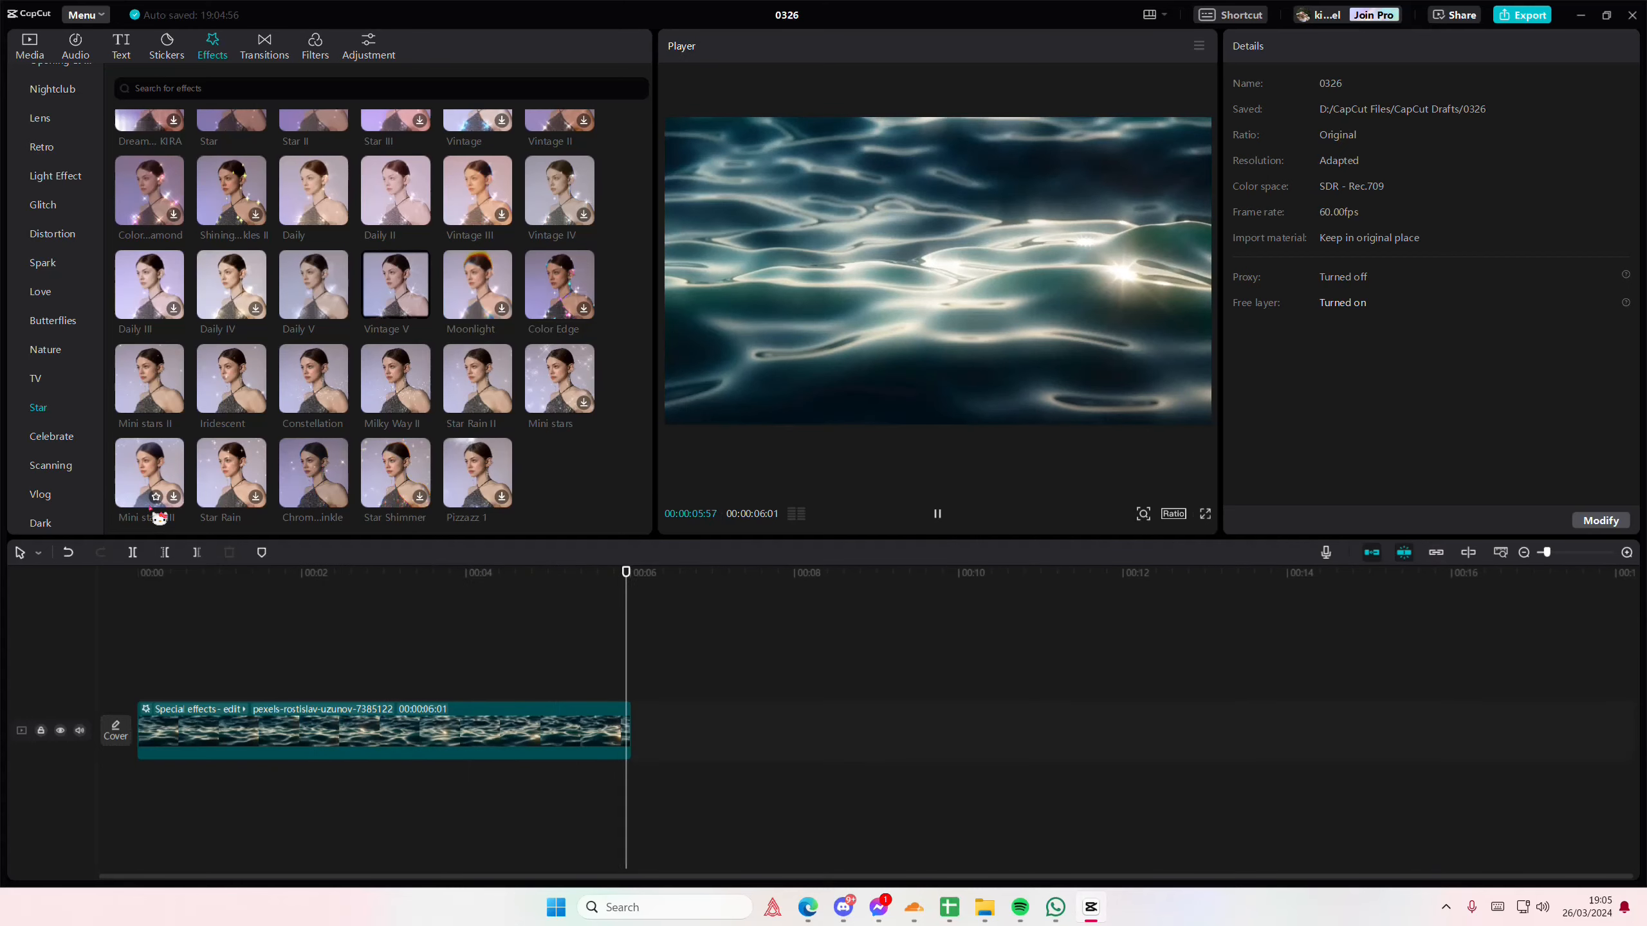
{"action": "left_click_drag", "start_coordinate": [178, 592], "coordinate": [96, 590]}
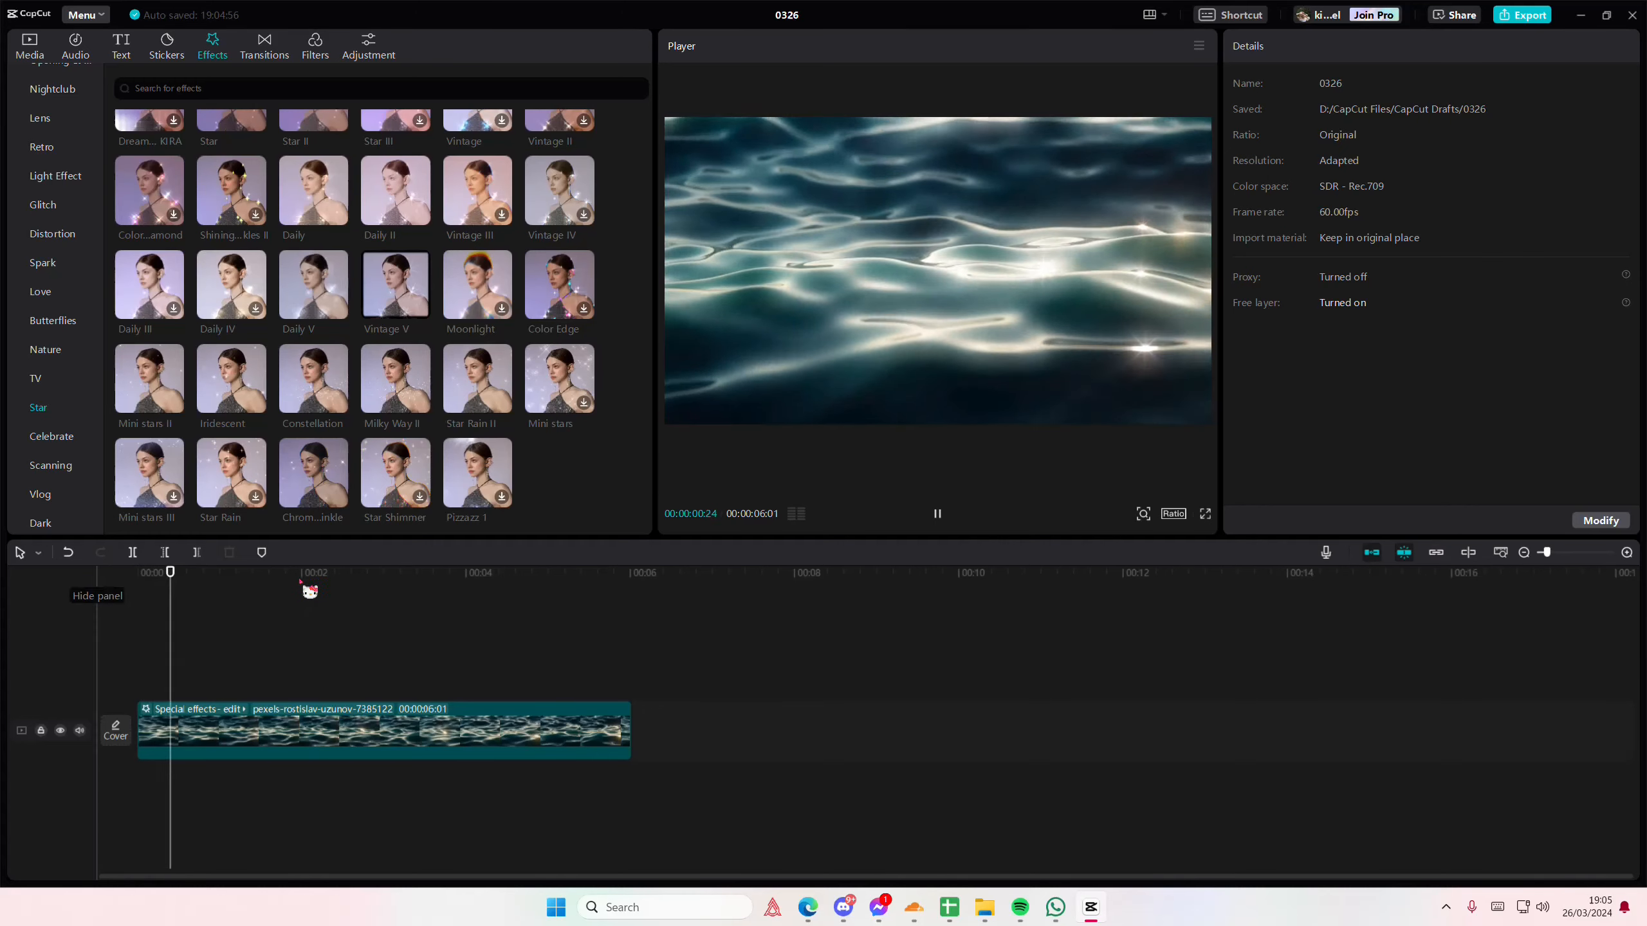